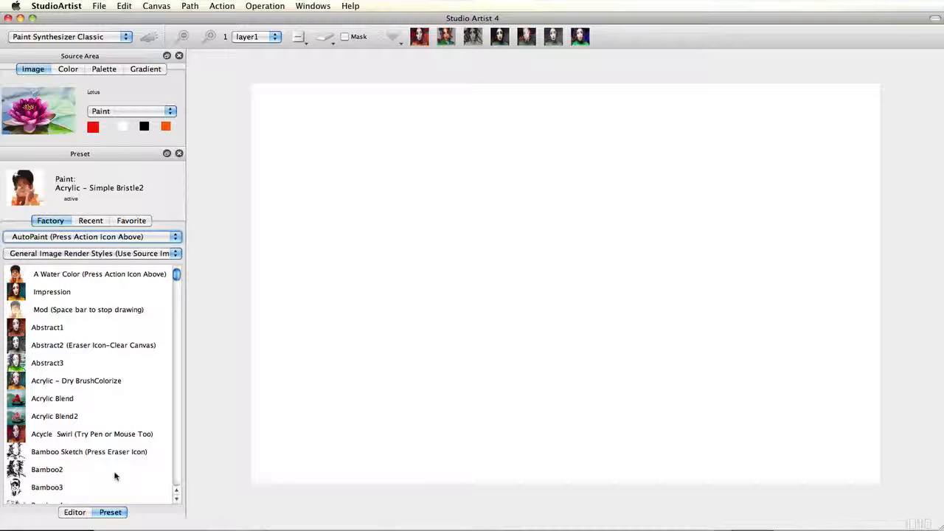
- Load the Natural Media Rendering preset Acrylic - Simple Bristle2 and start auto-painting the lotus
click(73, 253)
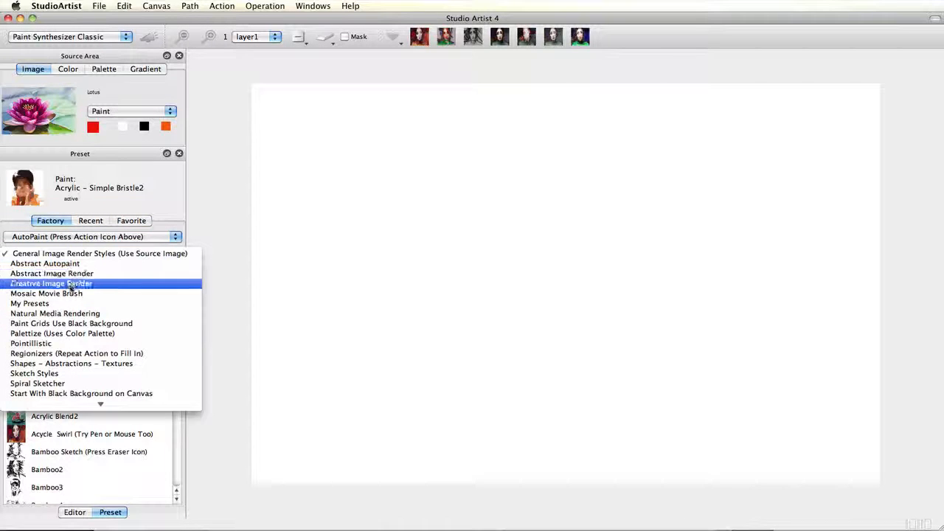
click(71, 314)
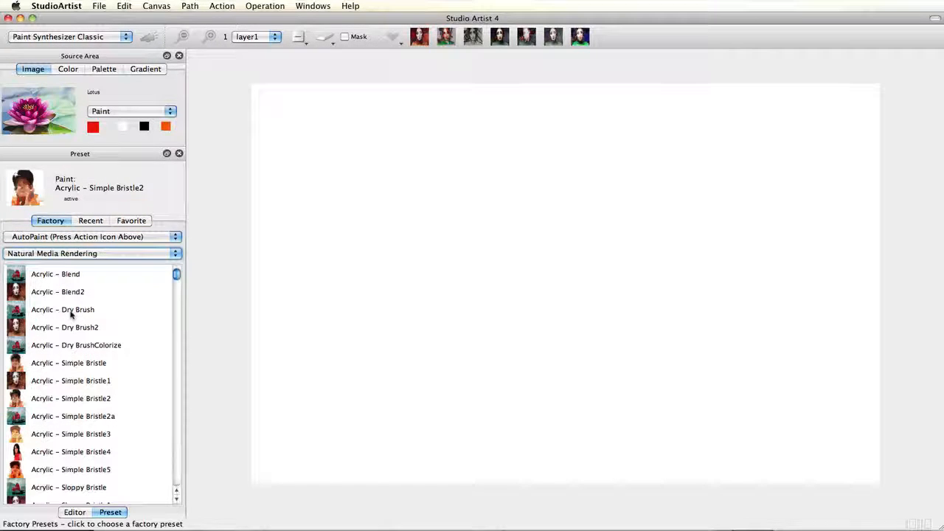
click(92, 401)
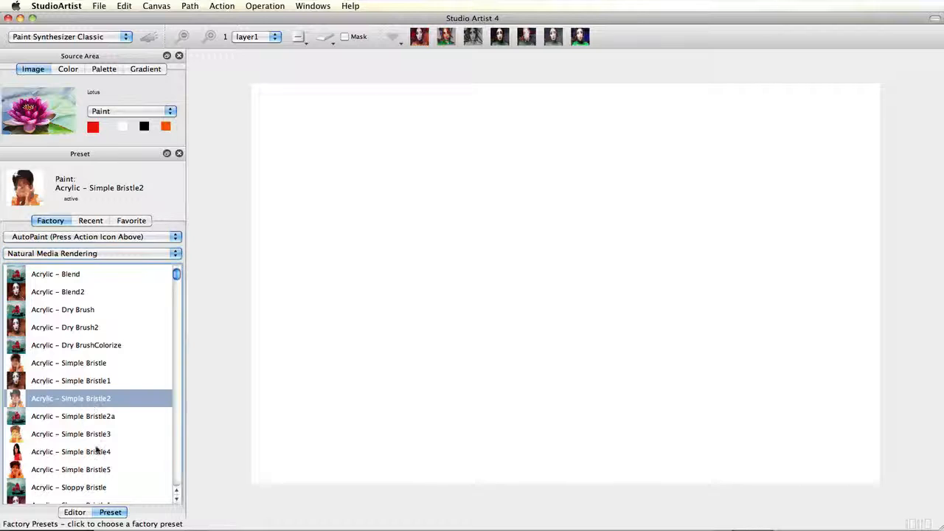
key(space)
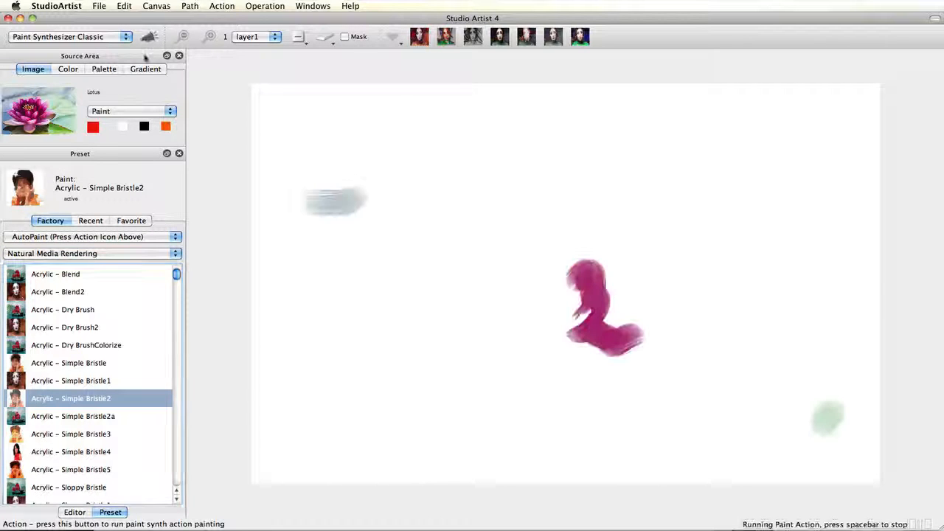
- Show the brush editor on its Paint Color Modulate settings page
click(74, 512)
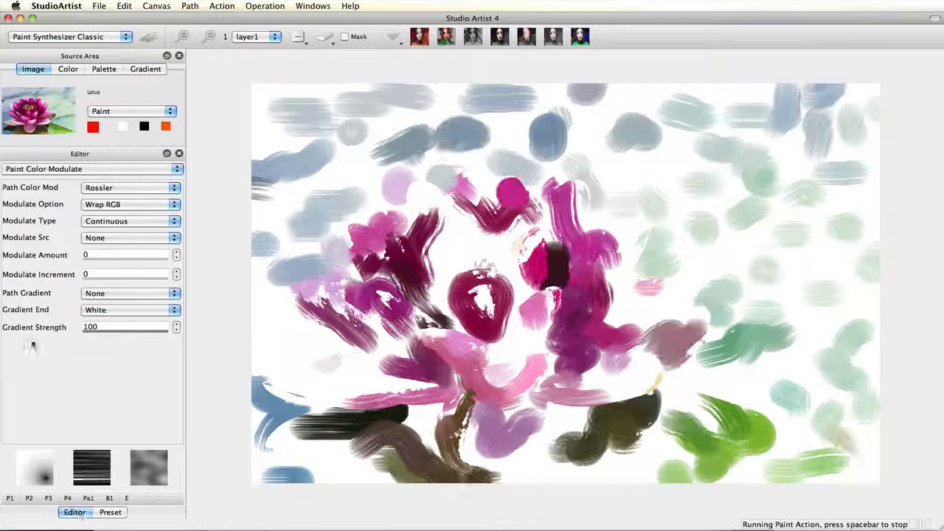
click(70, 168)
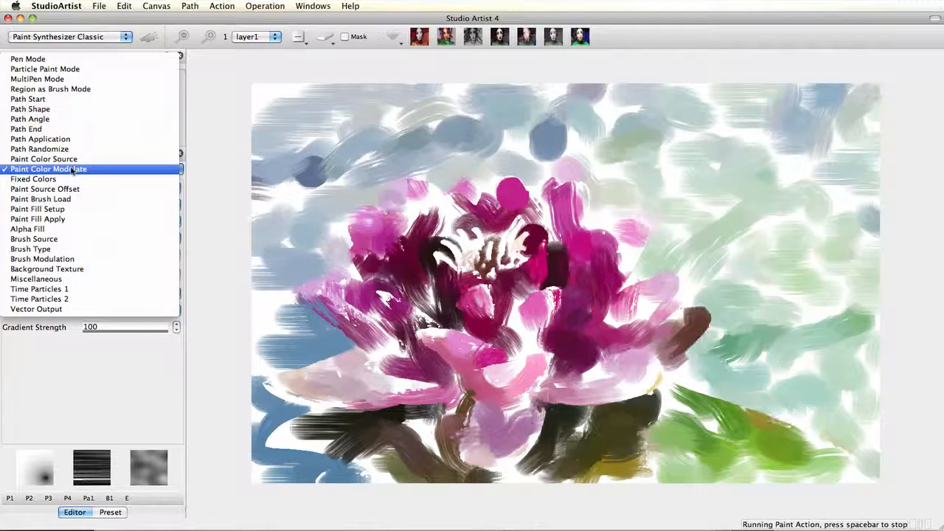
click(72, 169)
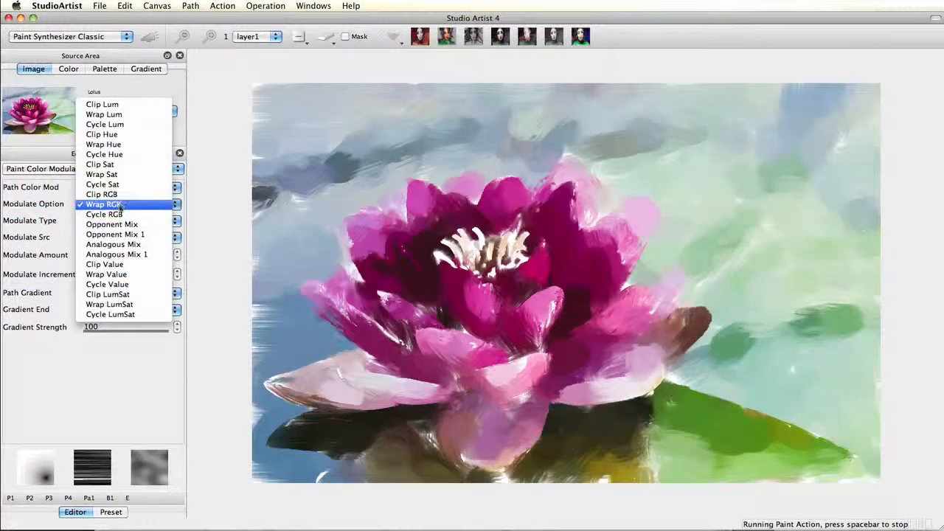
- Pick Analogous Mix at Modulate Amount 204, then refine the modulation to Analogous Mix 1
click(115, 244)
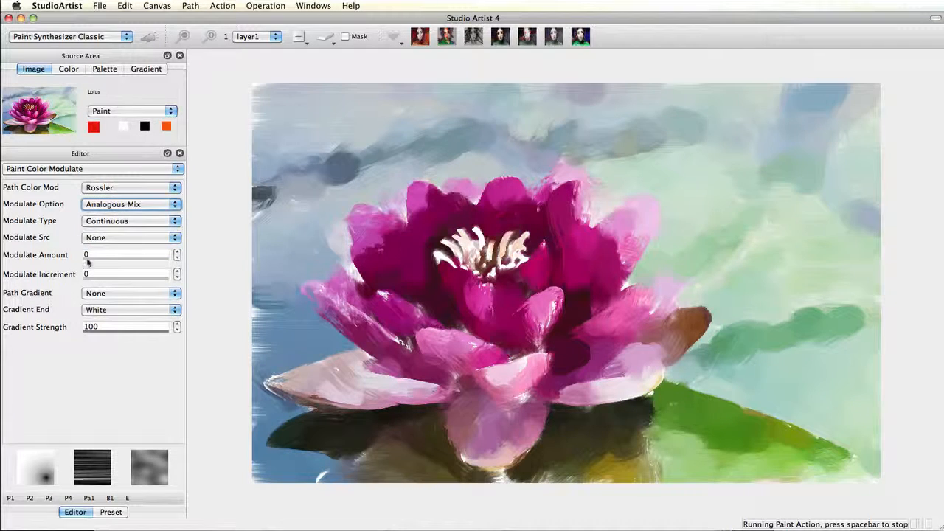
drag(119, 262, 144, 264)
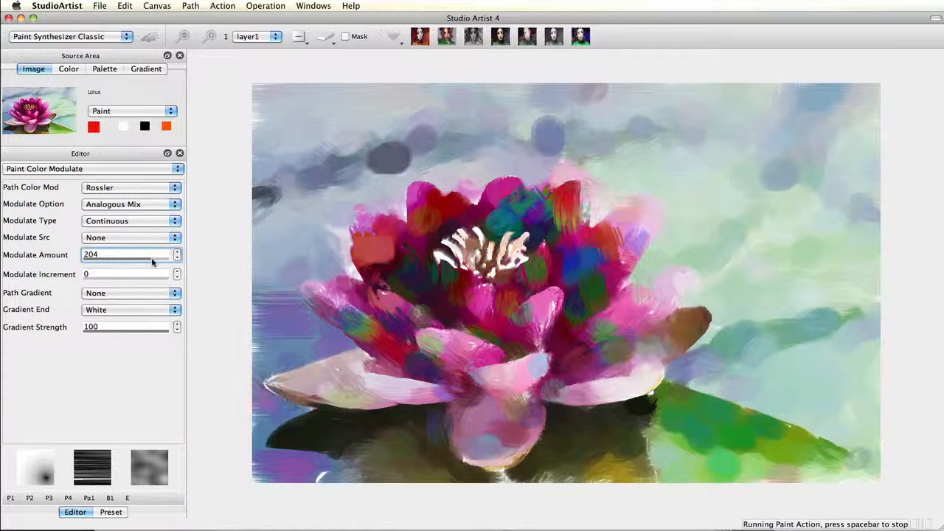
mouse_move(144, 265)
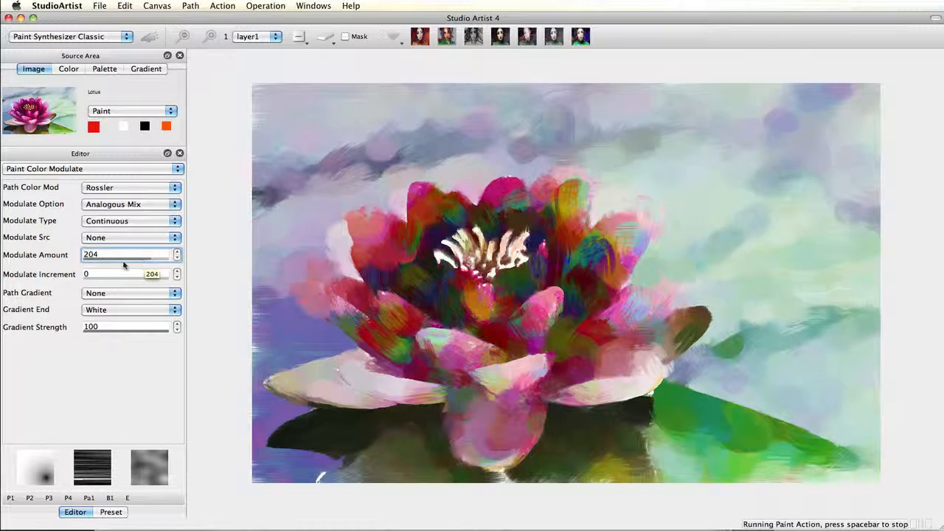
click(122, 204)
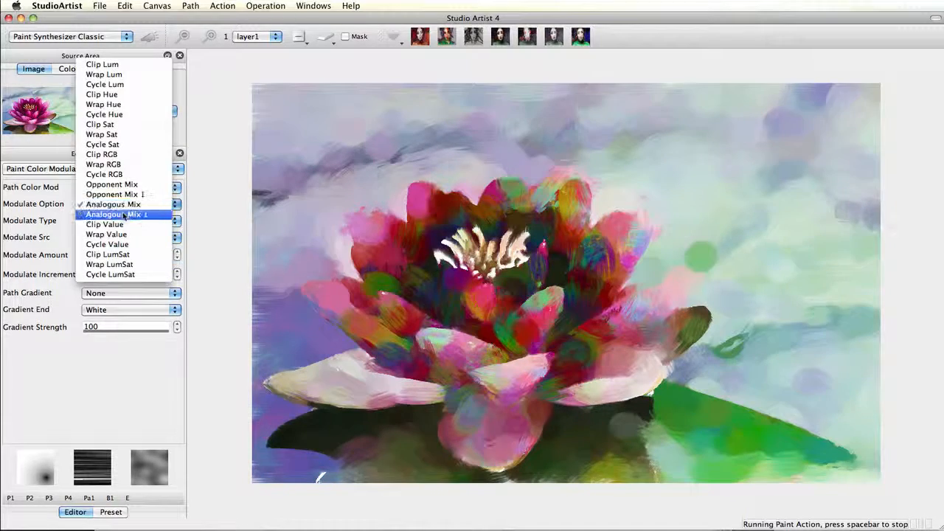
click(123, 215)
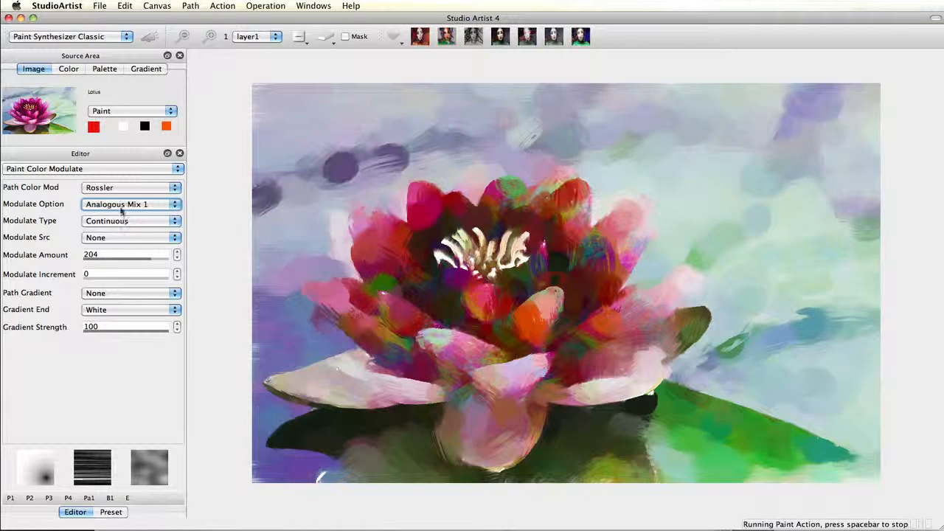
click(123, 206)
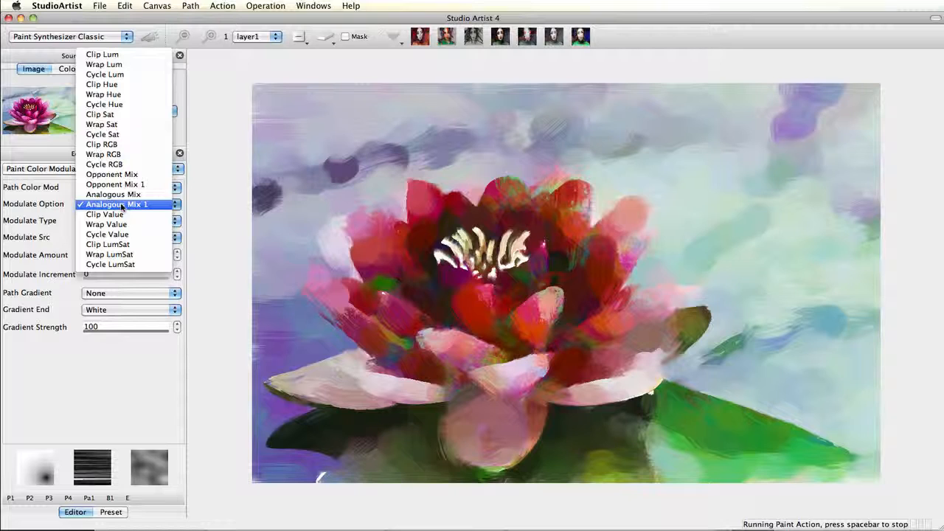
- Set Path Gradient to Source Image Inv Lum and try Gradient End Black, then Analogous Source Start
click(123, 205)
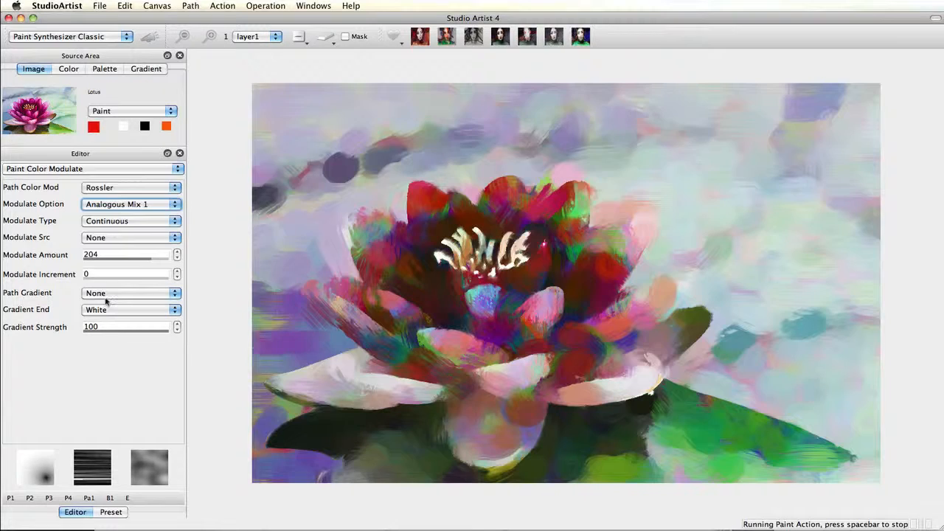
click(106, 295)
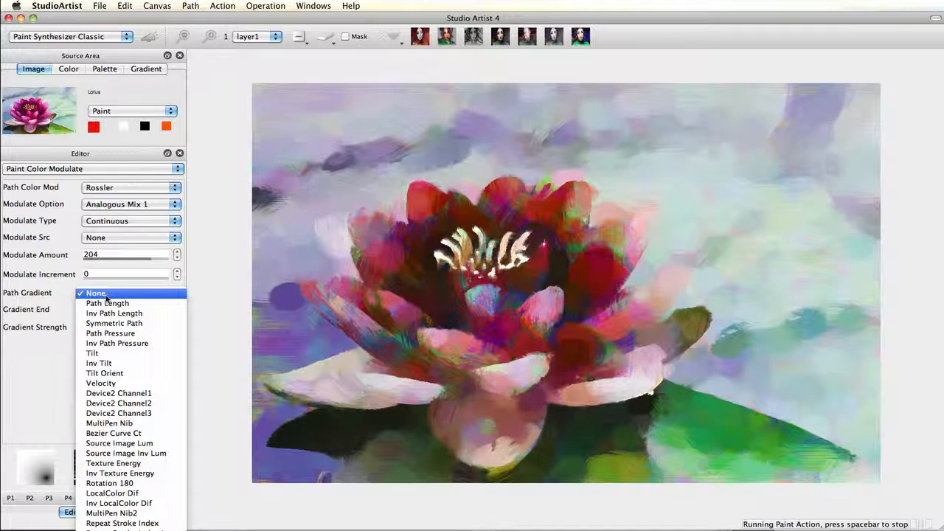
click(113, 454)
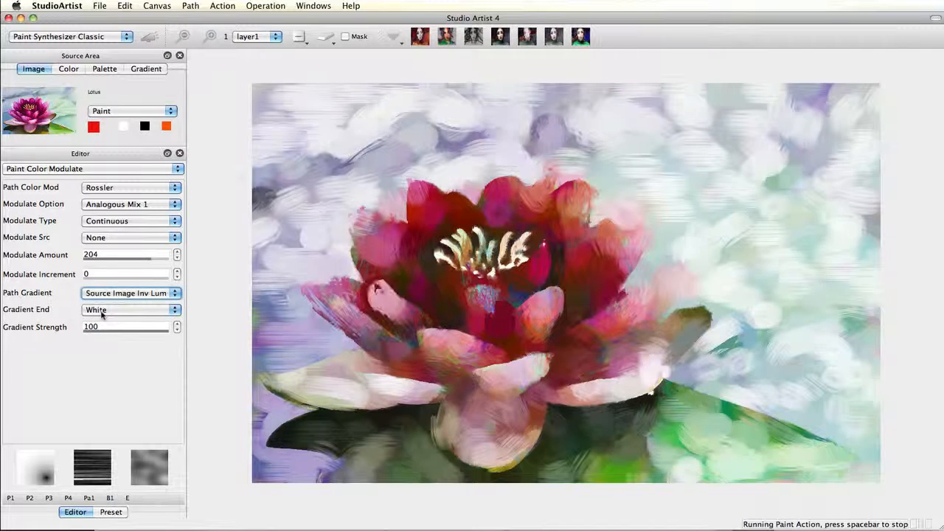
click(101, 311)
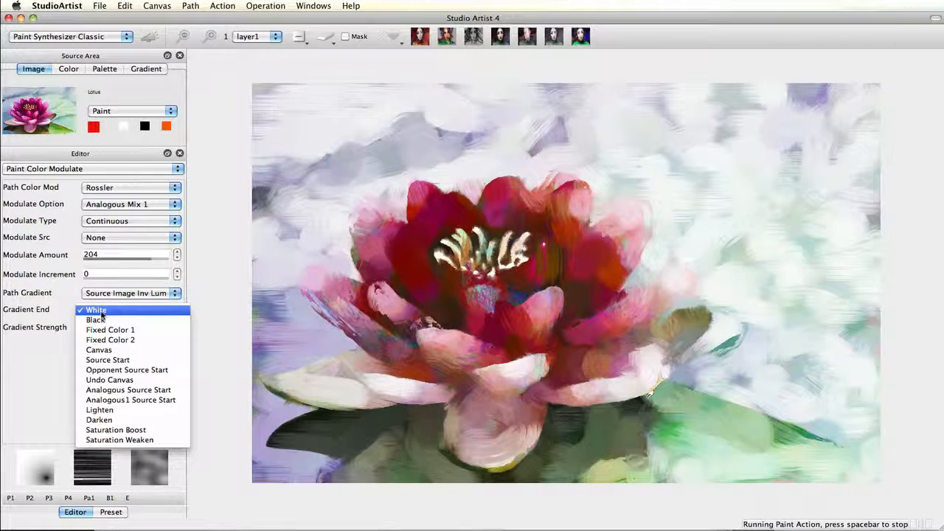
click(100, 321)
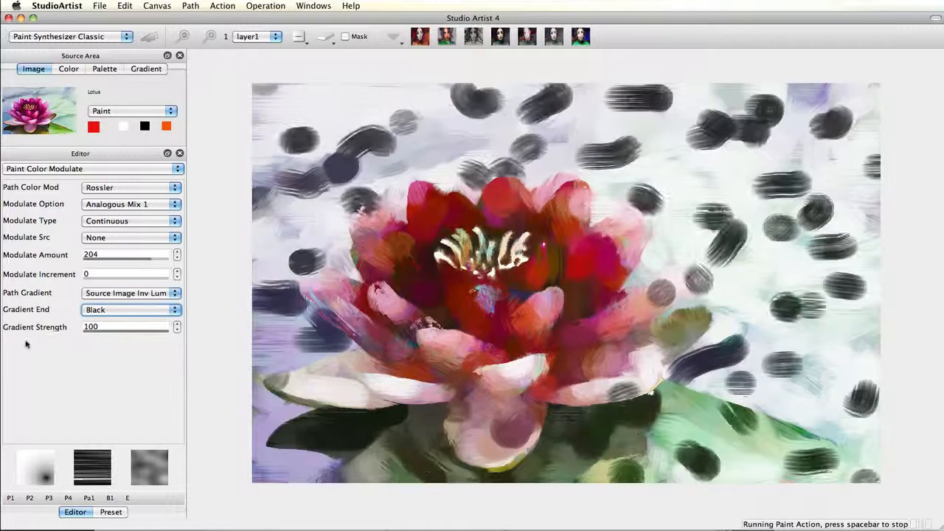
click(103, 311)
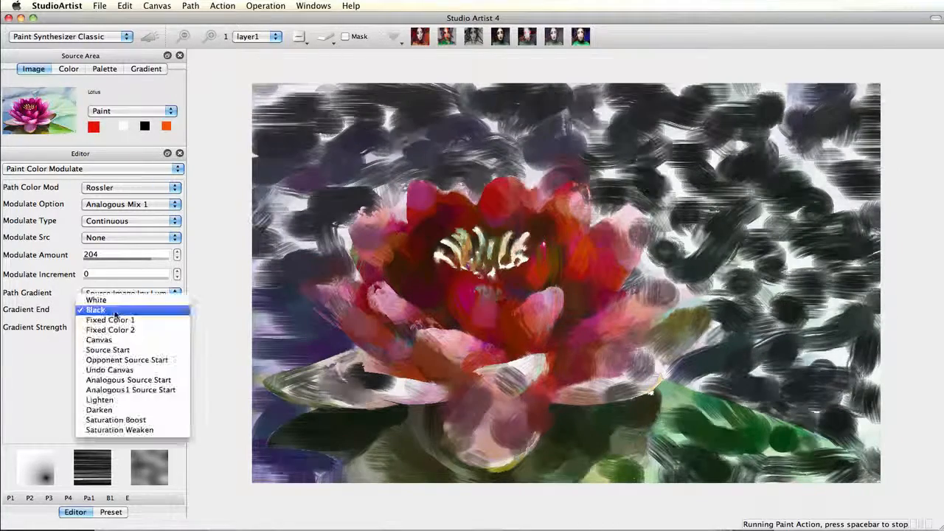
click(121, 380)
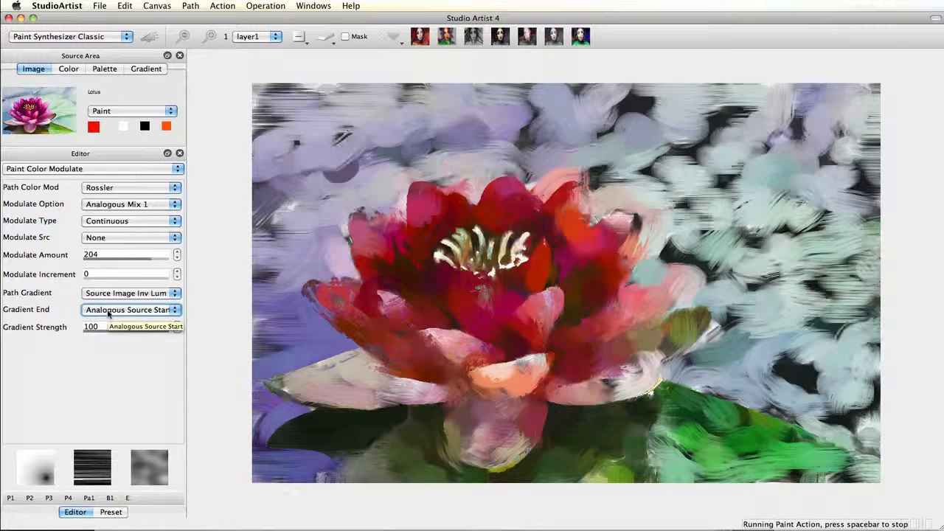
- Try Gradient End Lighten, Darken and Saturation Boost, settle on Saturation Weaken, and stop painting
click(107, 313)
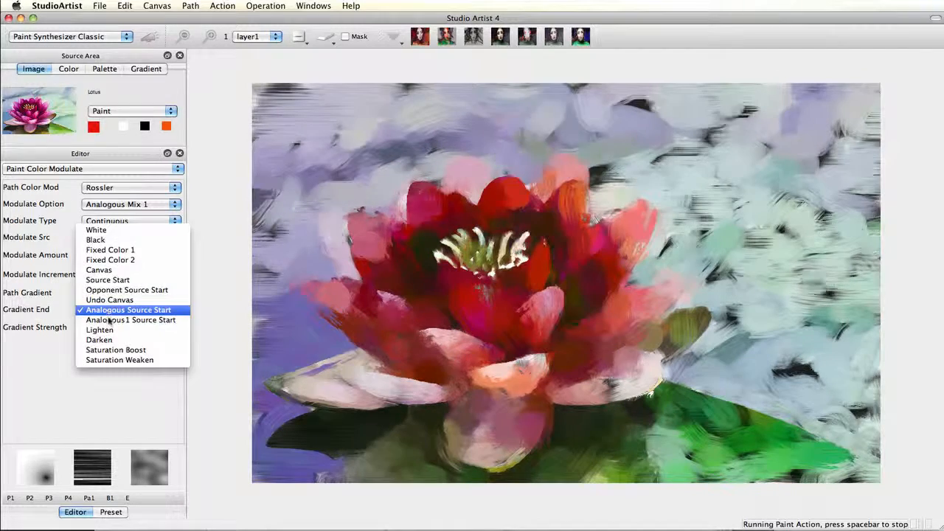
click(108, 331)
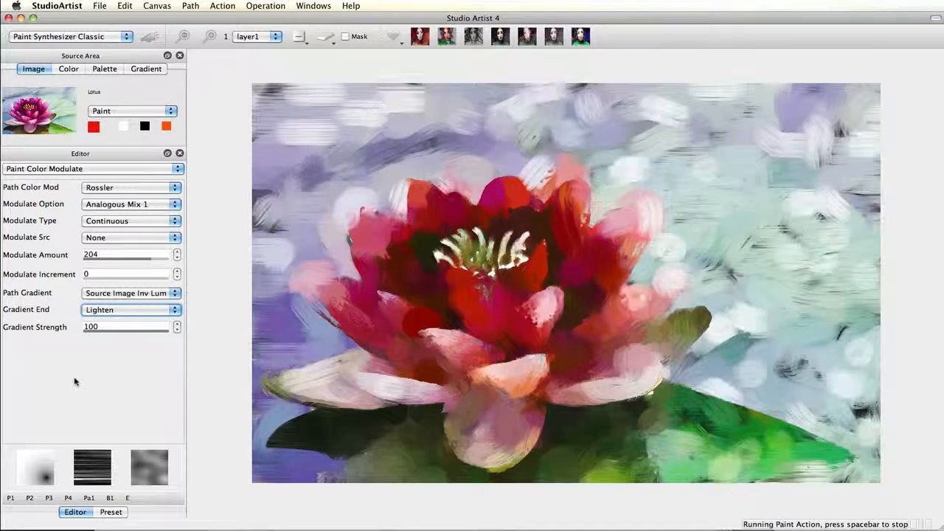
click(109, 313)
click(110, 320)
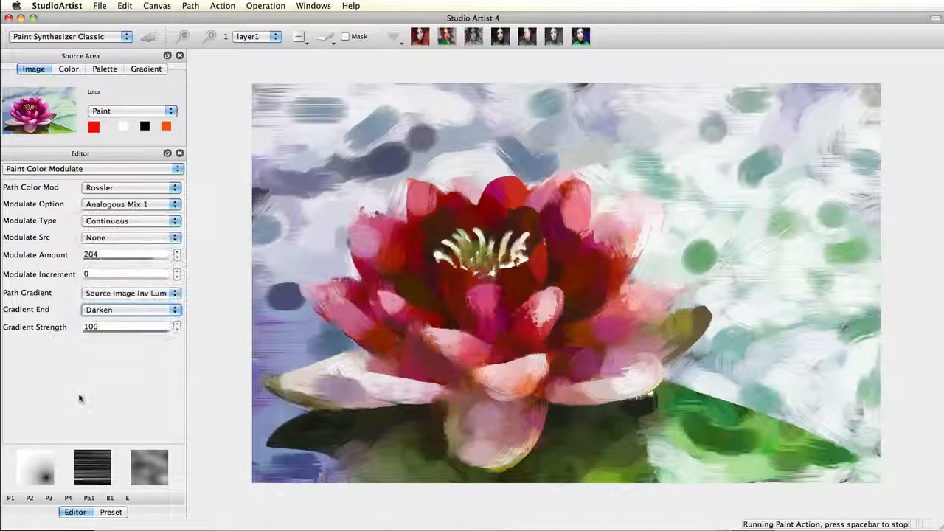
click(109, 315)
click(110, 321)
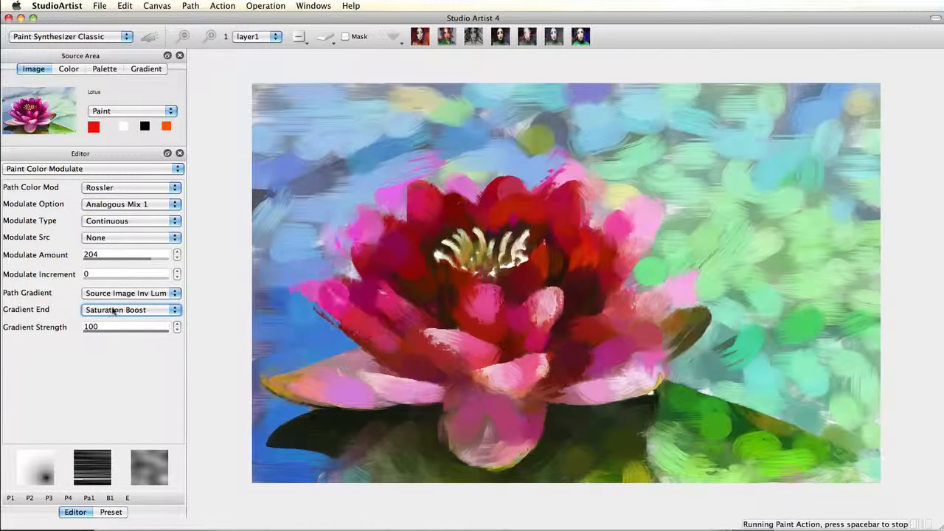
click(113, 313)
click(114, 320)
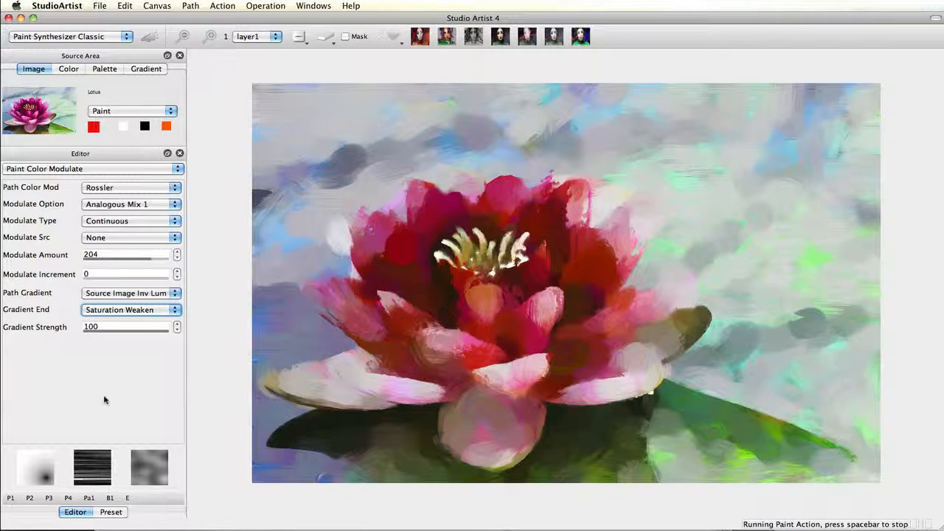
key(space)
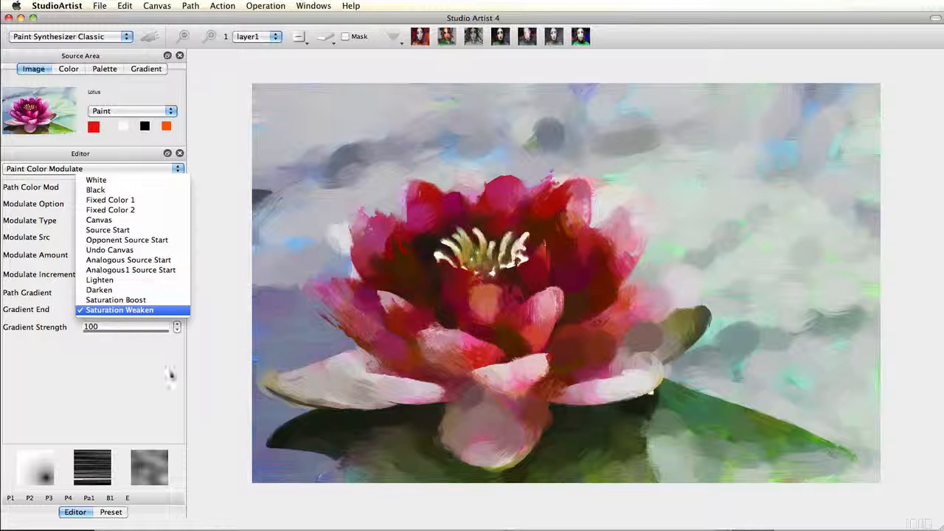
key(Escape)
- Load the Manual preset cd_acryli_thickwash02 and erase the canvas to blank white
click(118, 512)
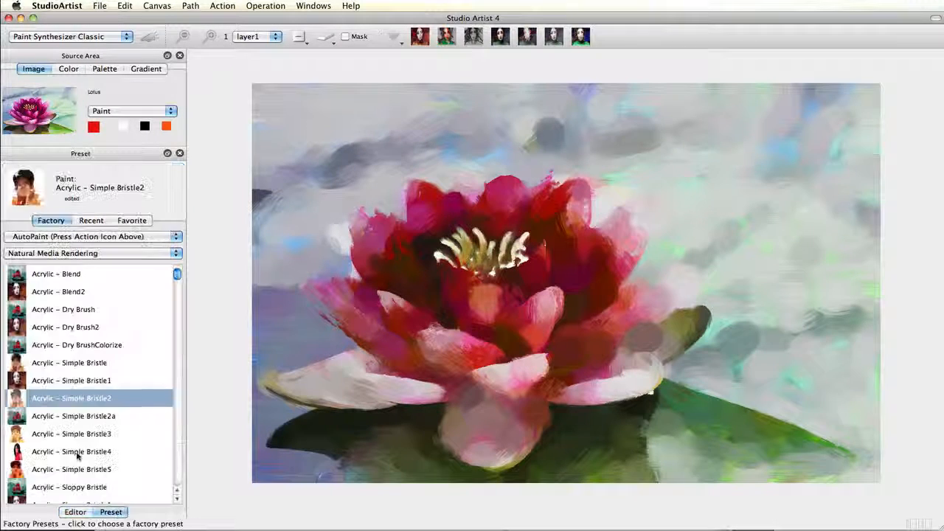
click(65, 237)
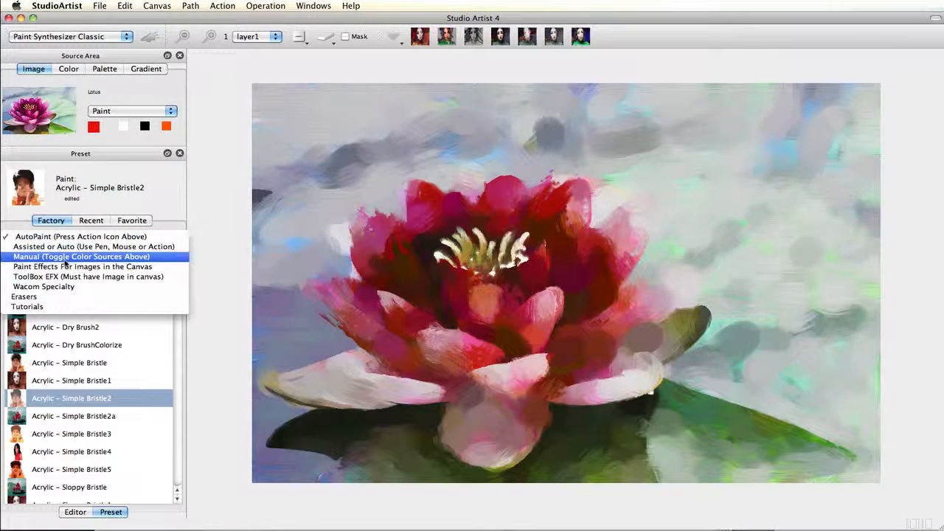
click(65, 257)
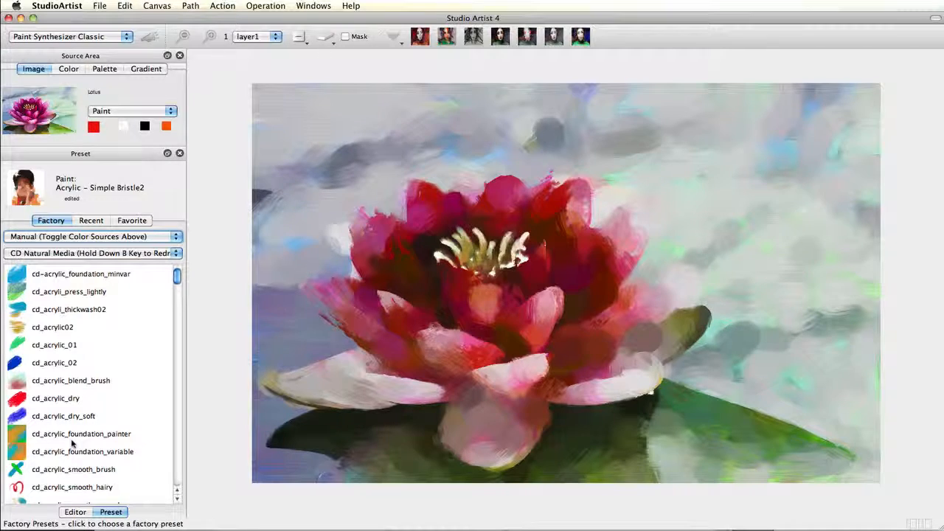
click(97, 316)
click(329, 37)
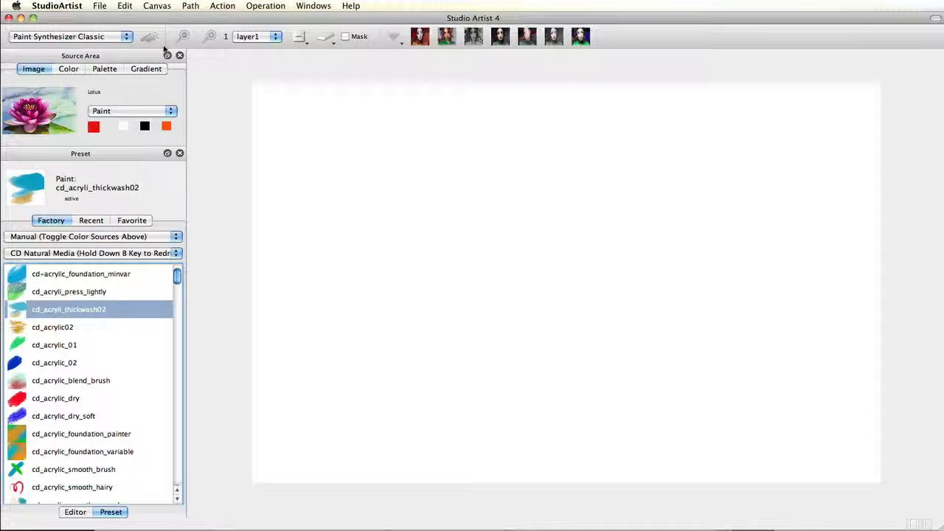
- Paint test strokes with paint colour taken from the colour wheel, then erase them
click(75, 512)
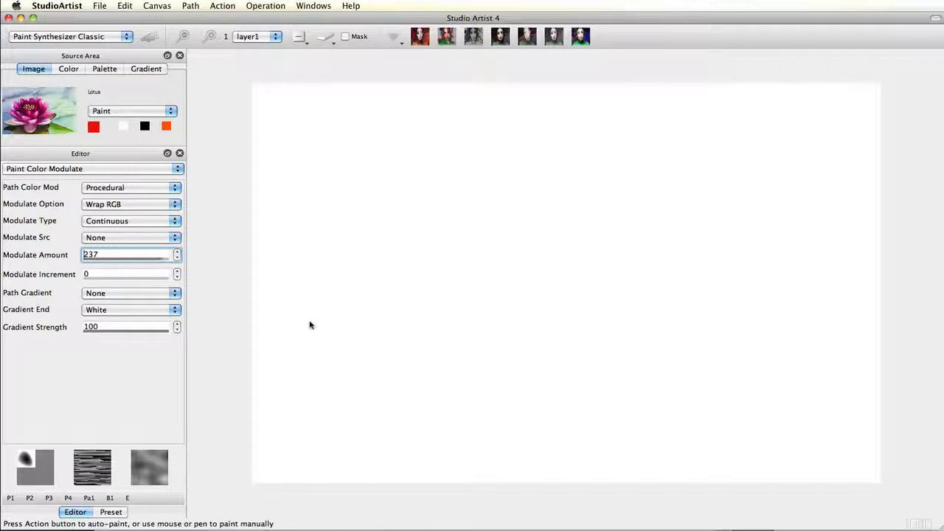
drag(365, 160, 660, 168)
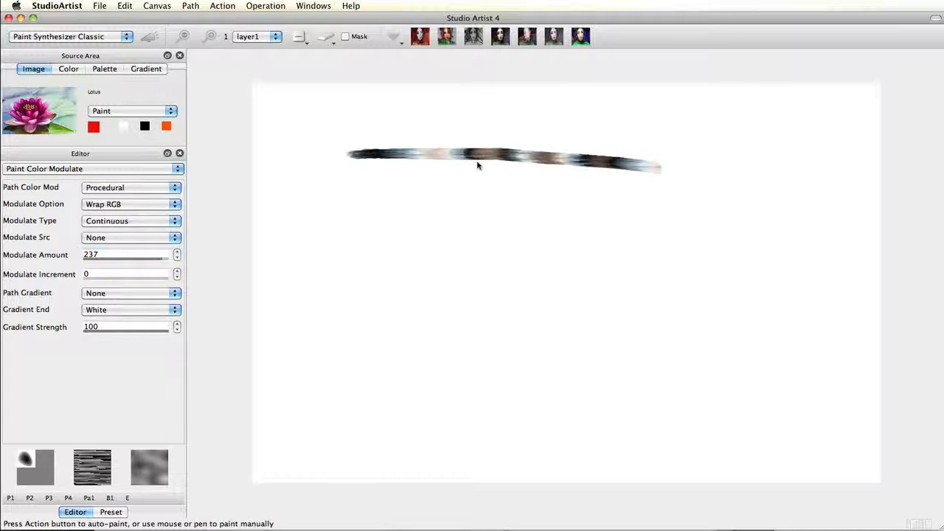
click(68, 69)
drag(355, 180, 736, 213)
drag(352, 214, 694, 236)
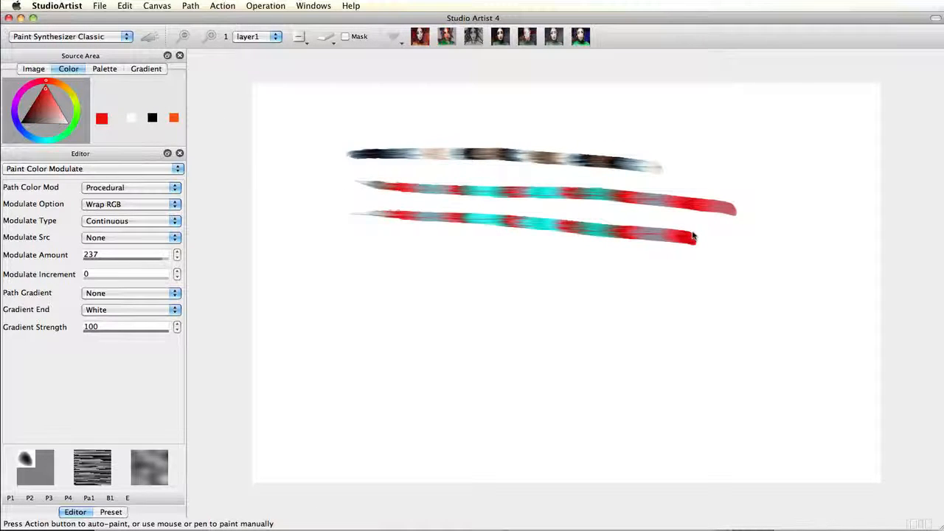
click(326, 37)
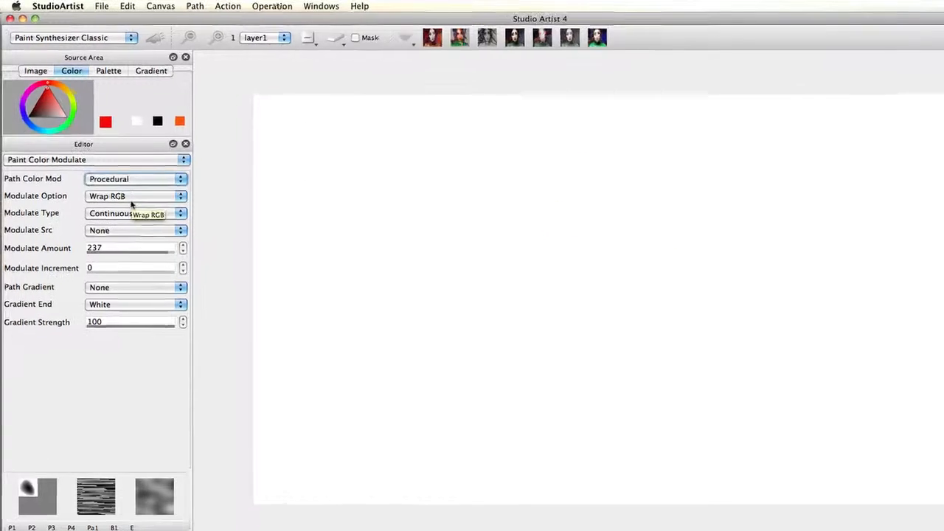
- Keep Procedural path colour, set Modulate Option to Analogous Mix, and paint two rainbow test strokes
click(130, 180)
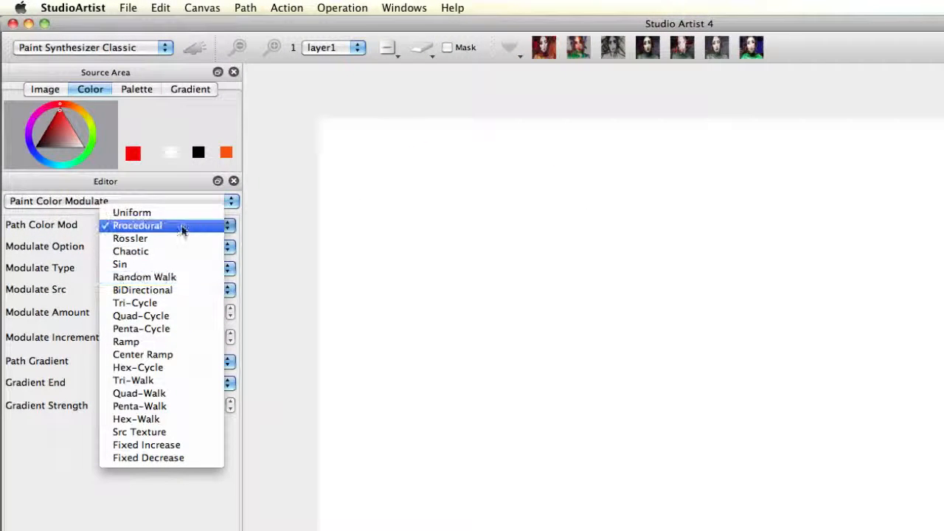
click(183, 230)
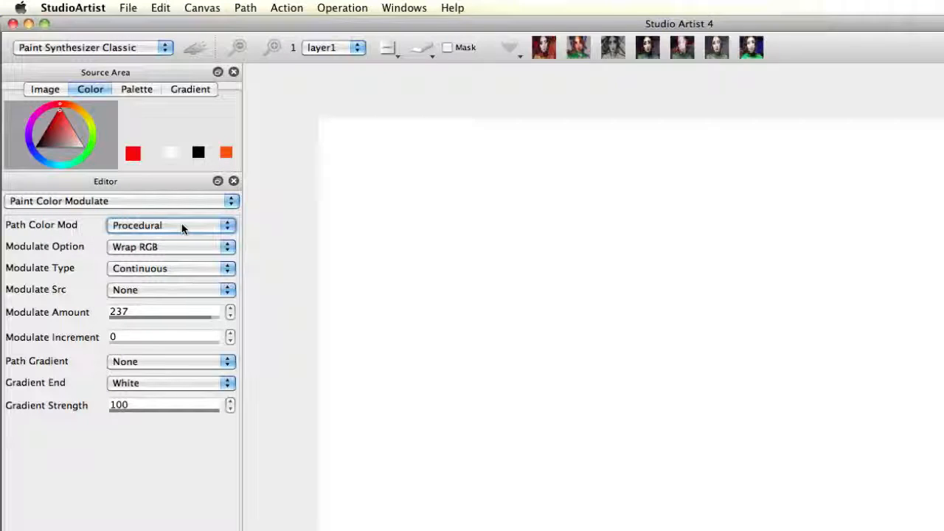
click(148, 248)
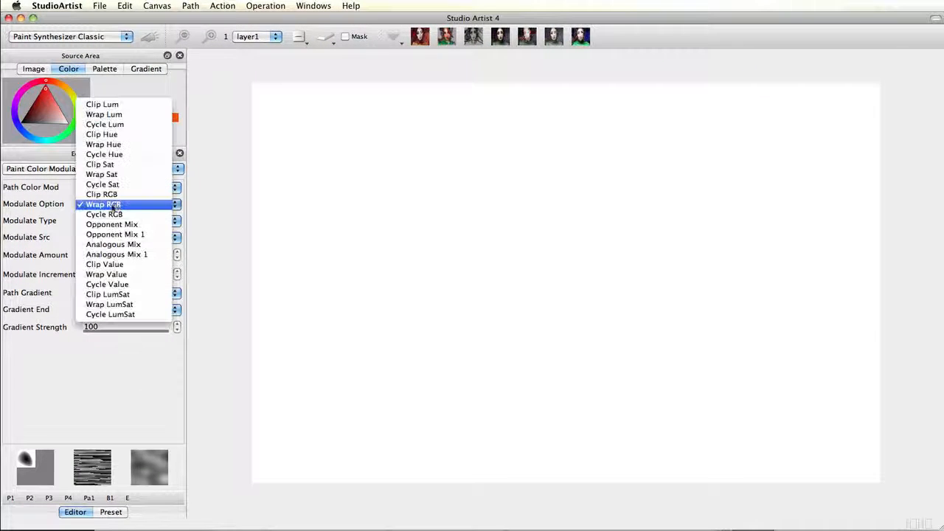
click(112, 245)
drag(385, 163, 699, 164)
drag(387, 212, 677, 215)
- Switch modulation to Clip Hue, paint three mostly red strokes, then erase the canvas
click(112, 208)
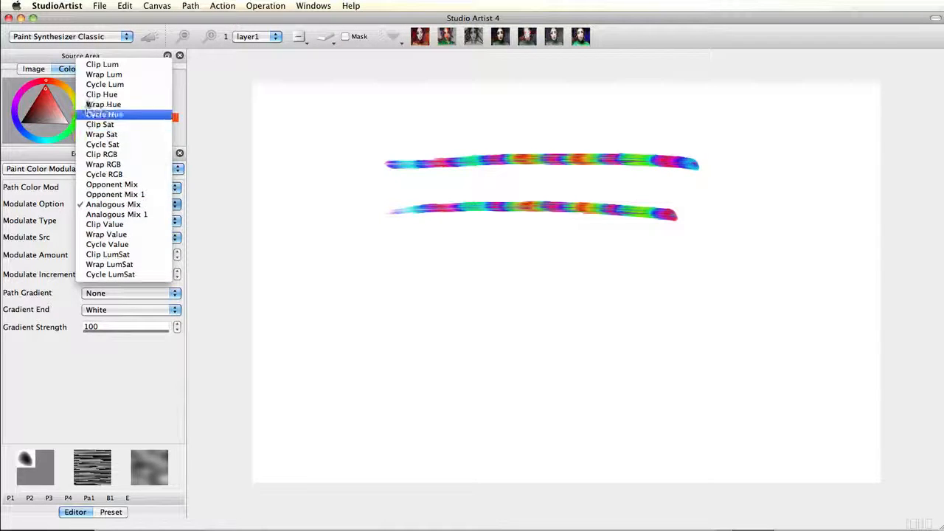
click(95, 97)
drag(392, 260, 709, 264)
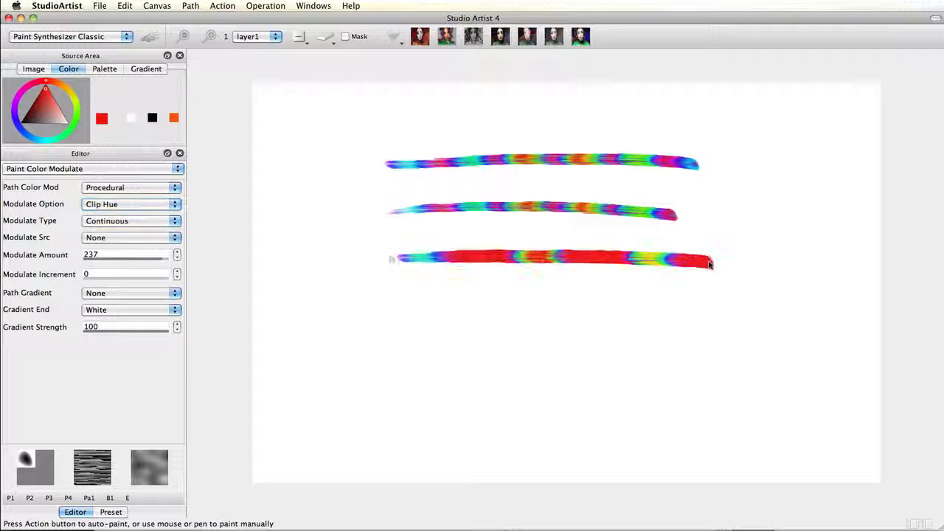
drag(402, 287, 736, 307)
drag(724, 343, 402, 341)
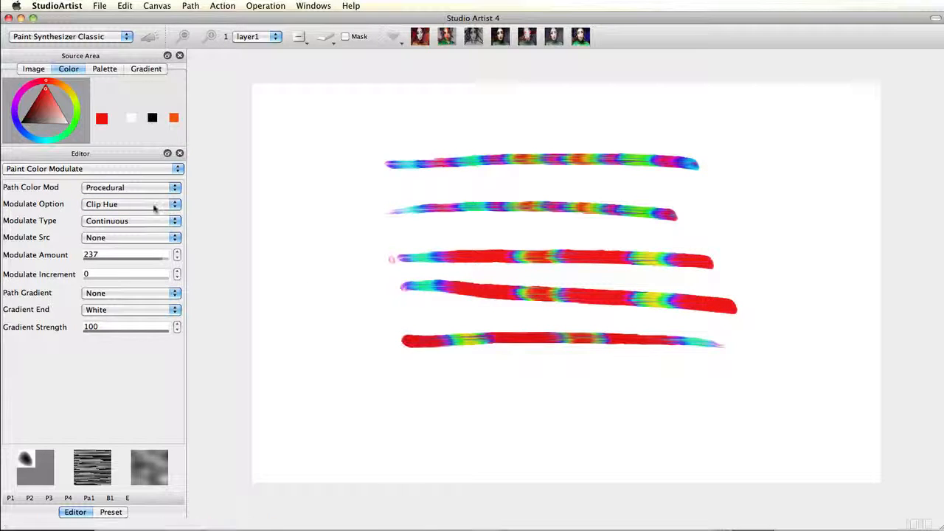
click(325, 36)
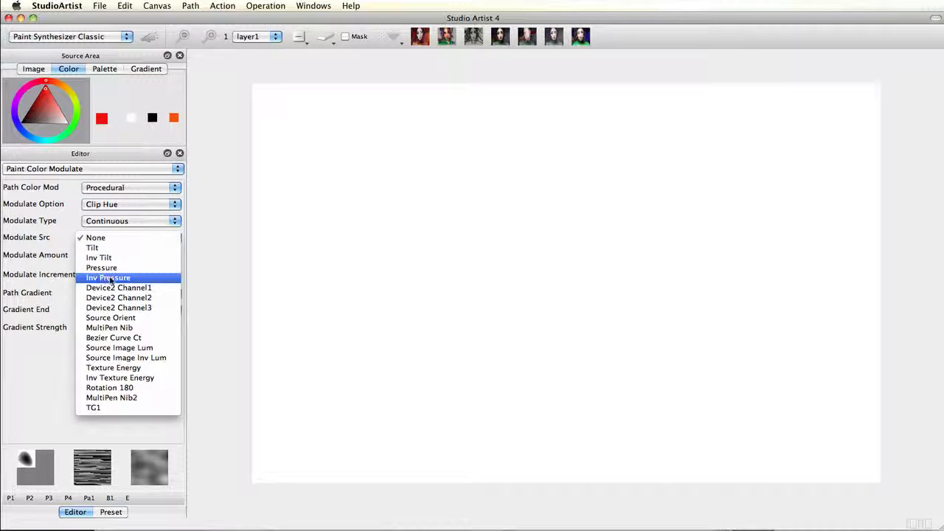
- Set Modulate Src to Inv Pressure and Modulate Option to Analogous Mix, painting three test strokes
click(109, 279)
drag(369, 197, 671, 201)
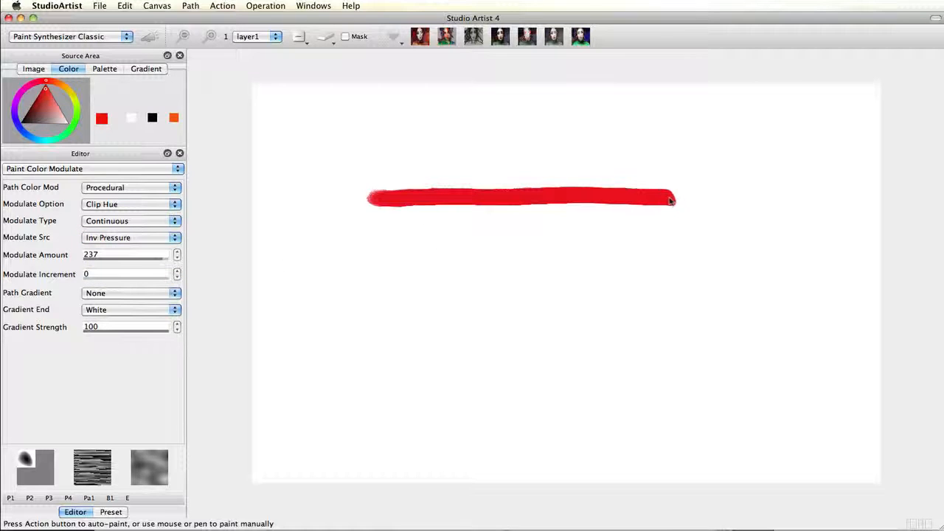
click(126, 205)
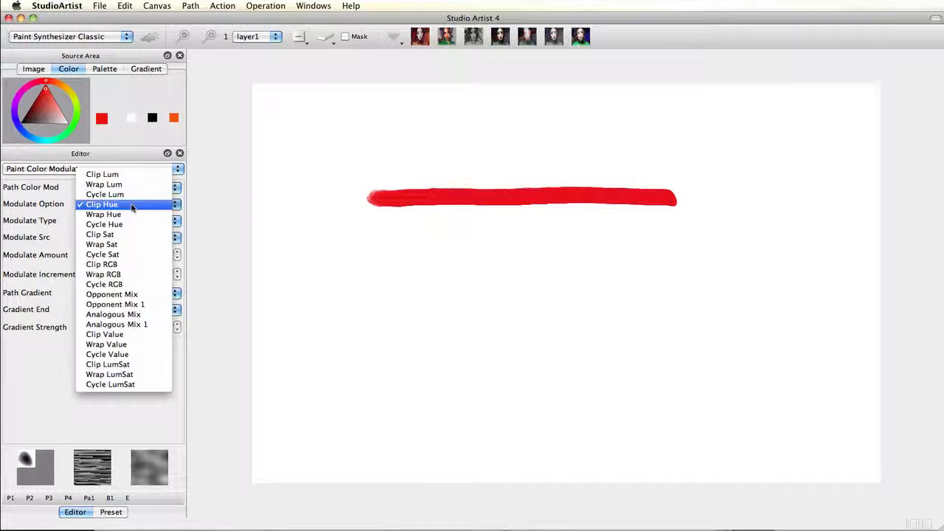
click(113, 314)
drag(381, 159, 731, 156)
mouse_move(397, 241)
mouse_down()
mouse_move(770, 241)
mouse_move(797, 250)
mouse_up()
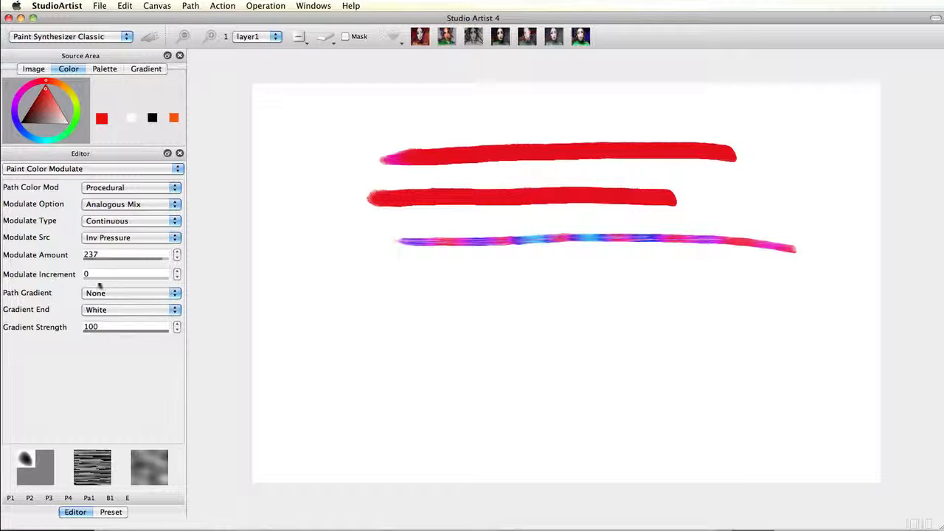
- Set Modulate Src to None and Modulate Increment to 30, then 200, painting a multicolour and a rainbow stroke
drag(91, 279, 103, 280)
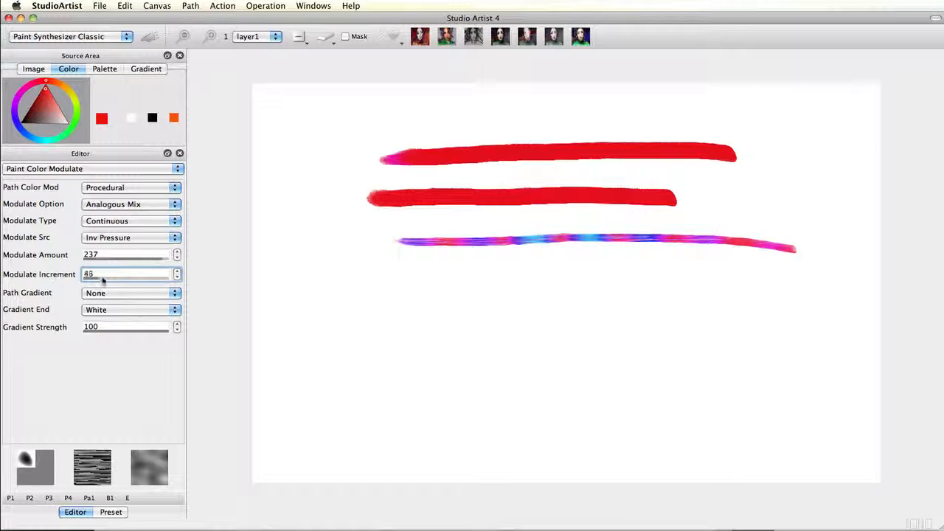
click(124, 240)
click(105, 201)
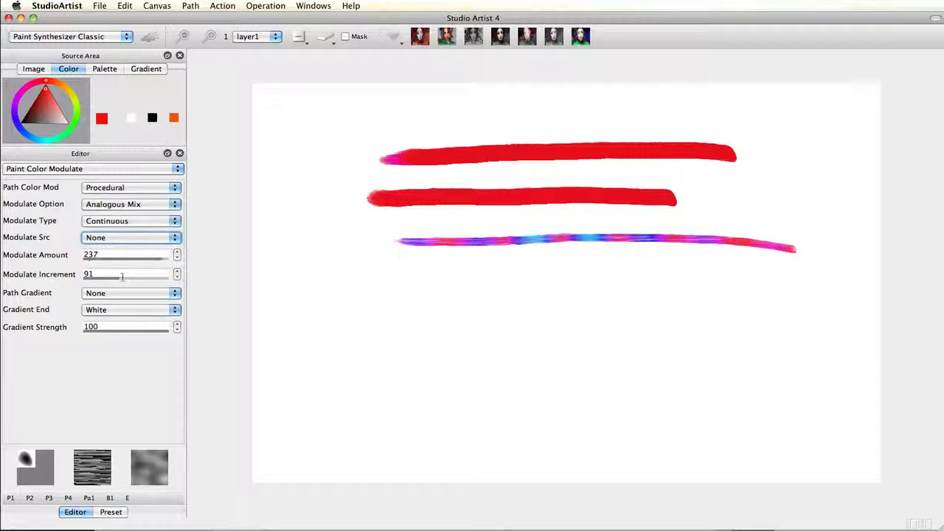
drag(121, 277, 118, 282)
drag(367, 291, 730, 298)
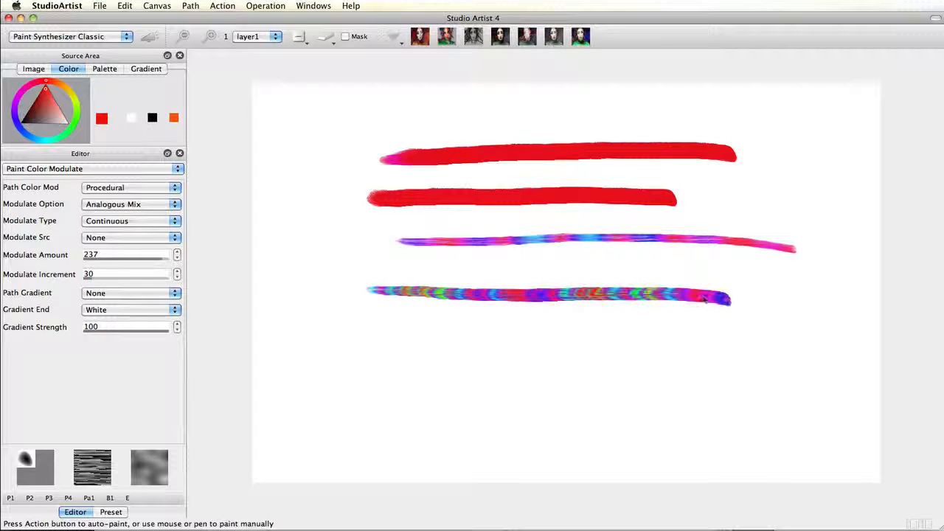
drag(124, 279, 171, 279)
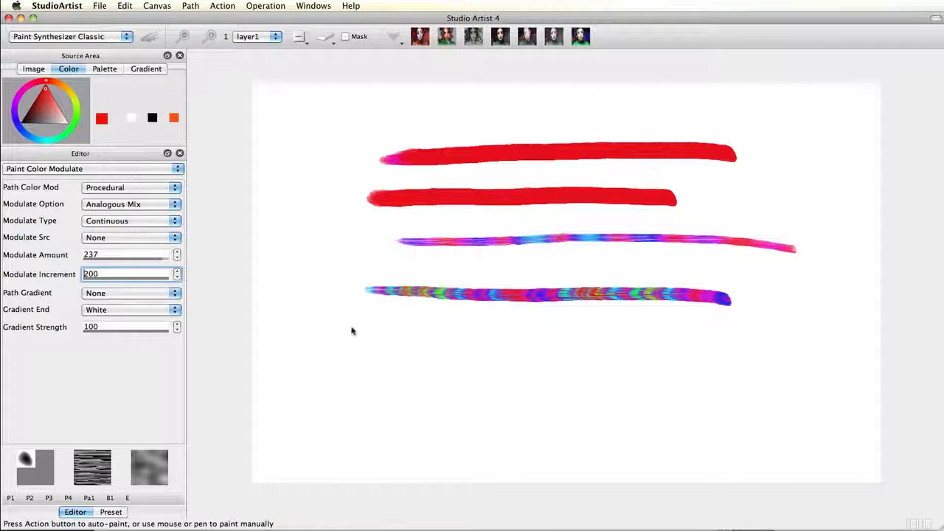
drag(346, 331, 811, 341)
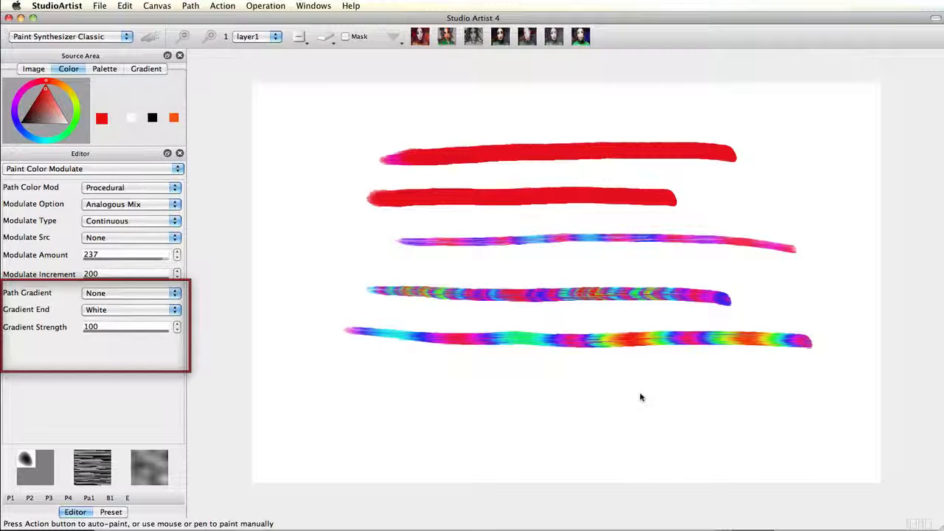
- Apply a Path Length gradient, painting one stroke fading to white and one fading to Black
click(103, 295)
click(108, 305)
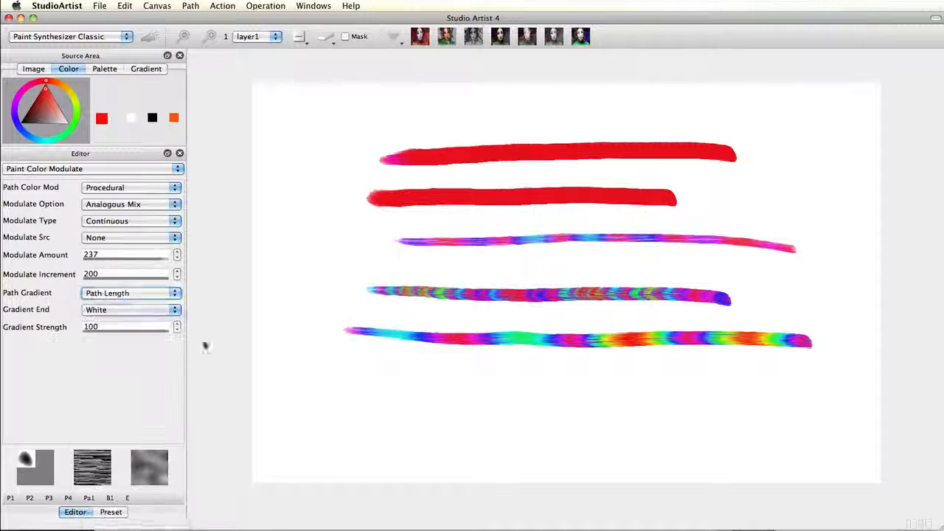
drag(303, 375, 485, 381)
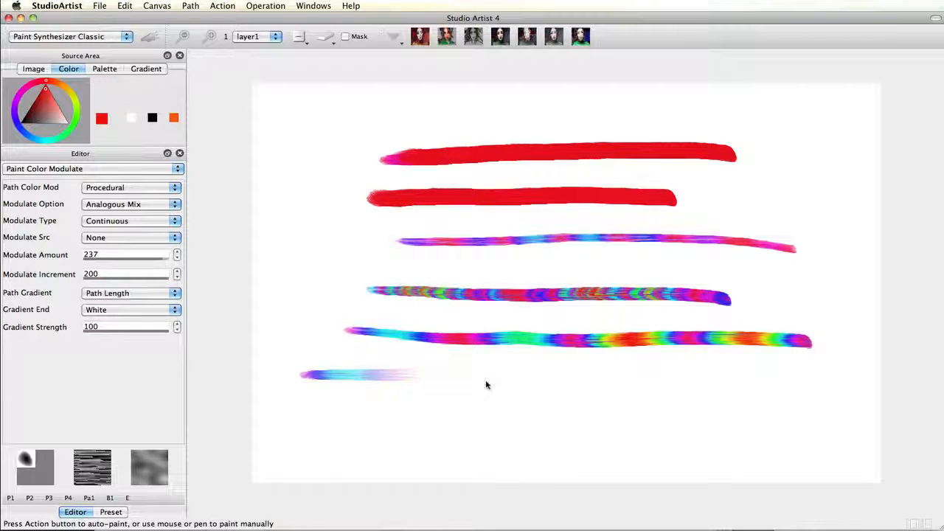
click(126, 311)
click(127, 321)
drag(298, 405, 508, 417)
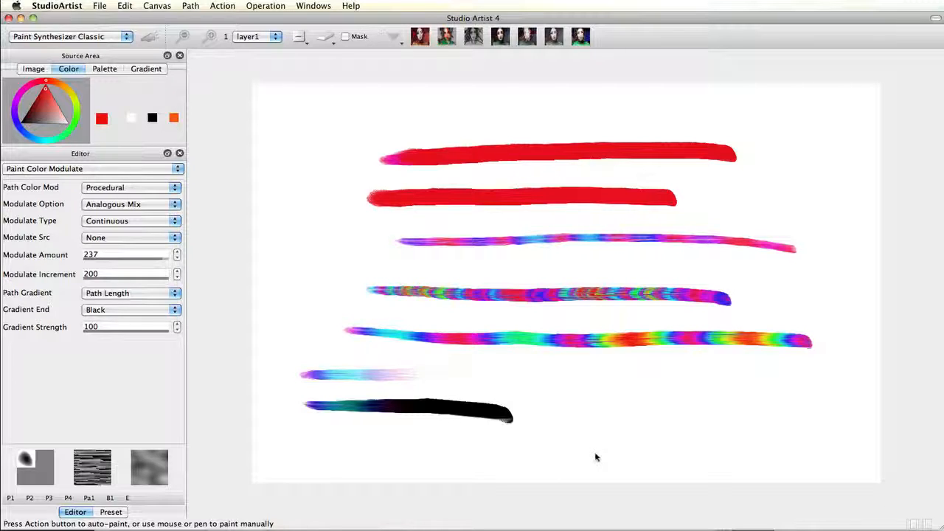
- Switch to an Inv Path Length gradient with Gradient End White, painting three rainbow strokes
click(130, 295)
click(131, 306)
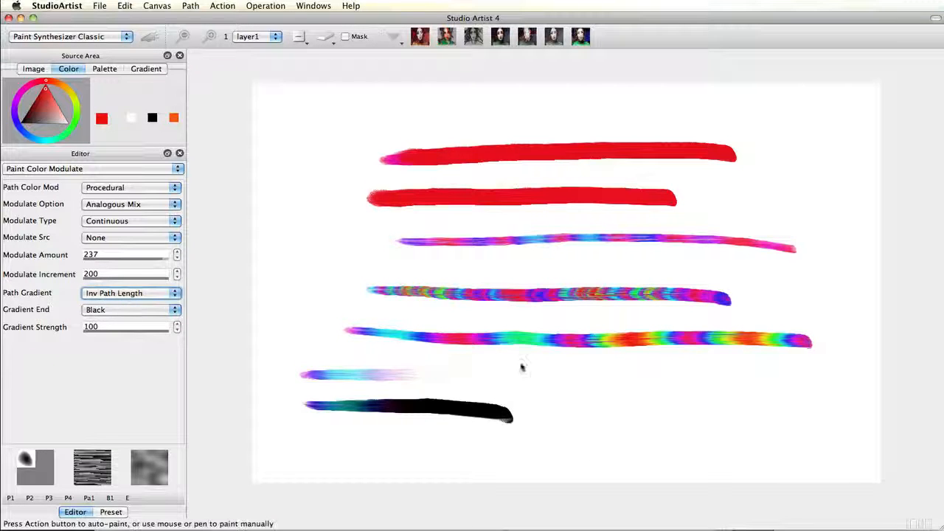
drag(516, 372, 815, 380)
drag(536, 400, 736, 410)
click(123, 312)
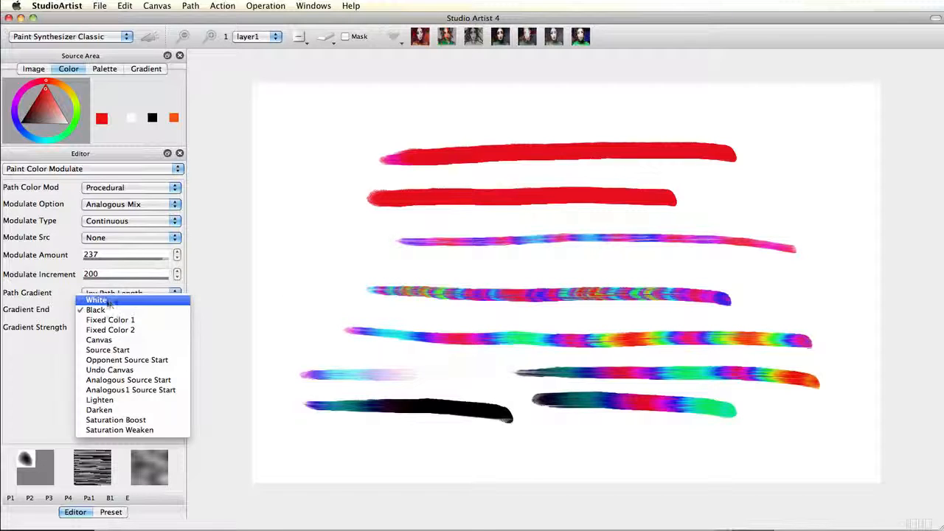
click(113, 300)
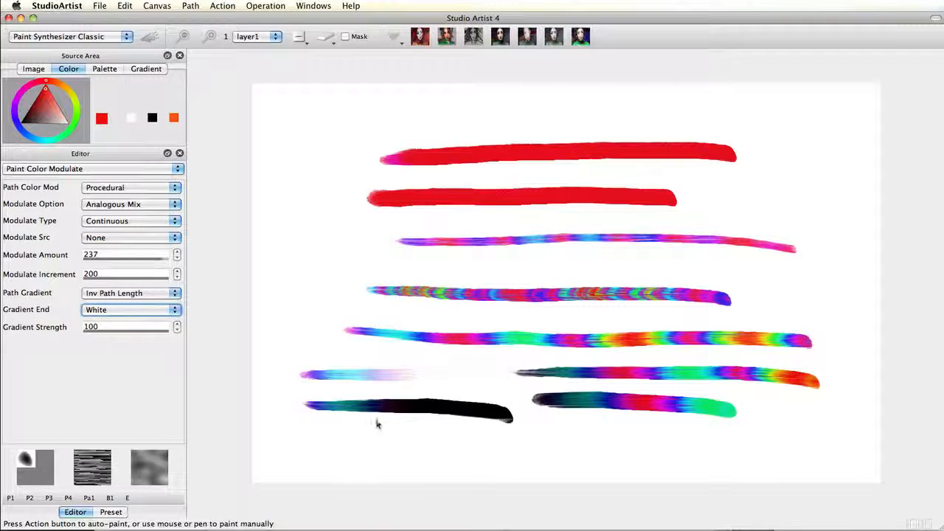
drag(391, 426, 674, 443)
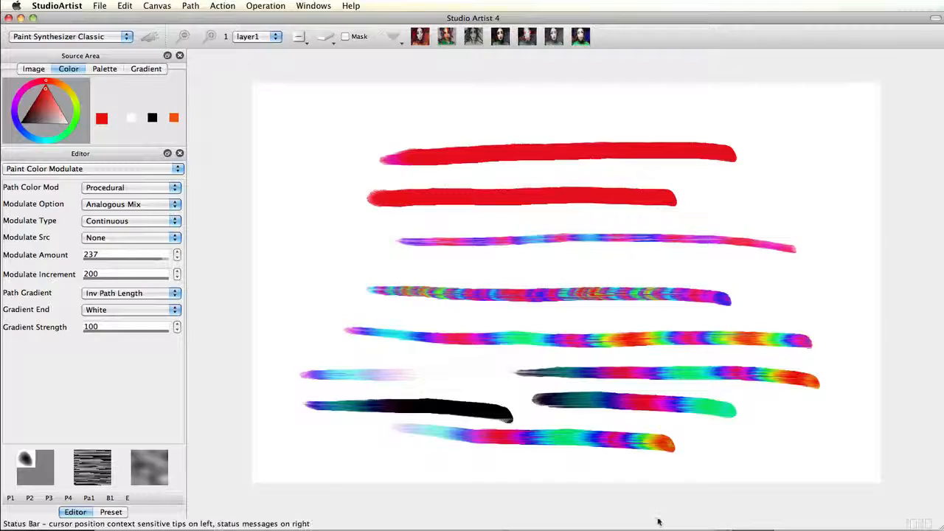